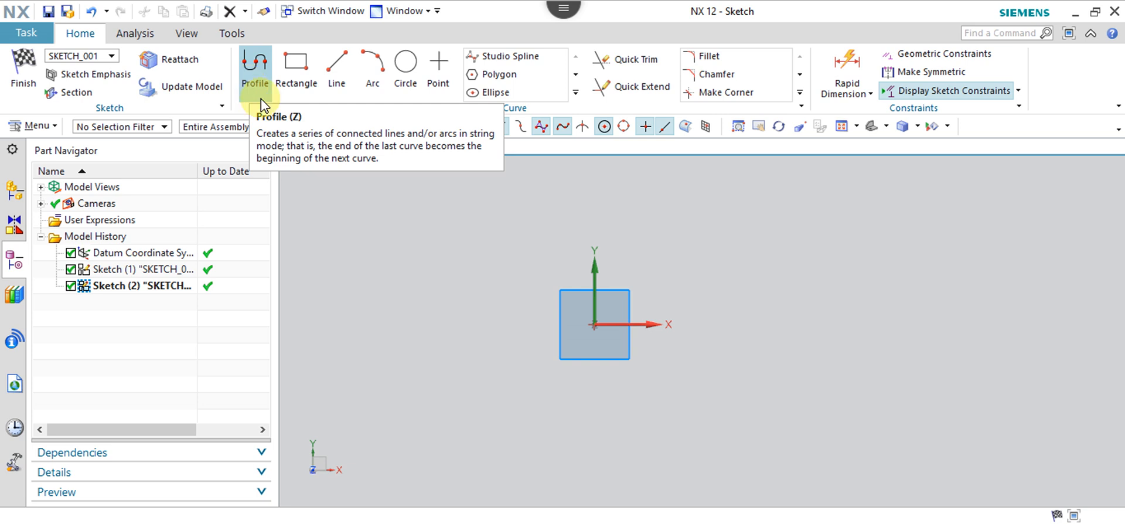
Draw a 300 × 150 rectangle with Profile, starting and closing at the sketch origin.
left_click(255, 76)
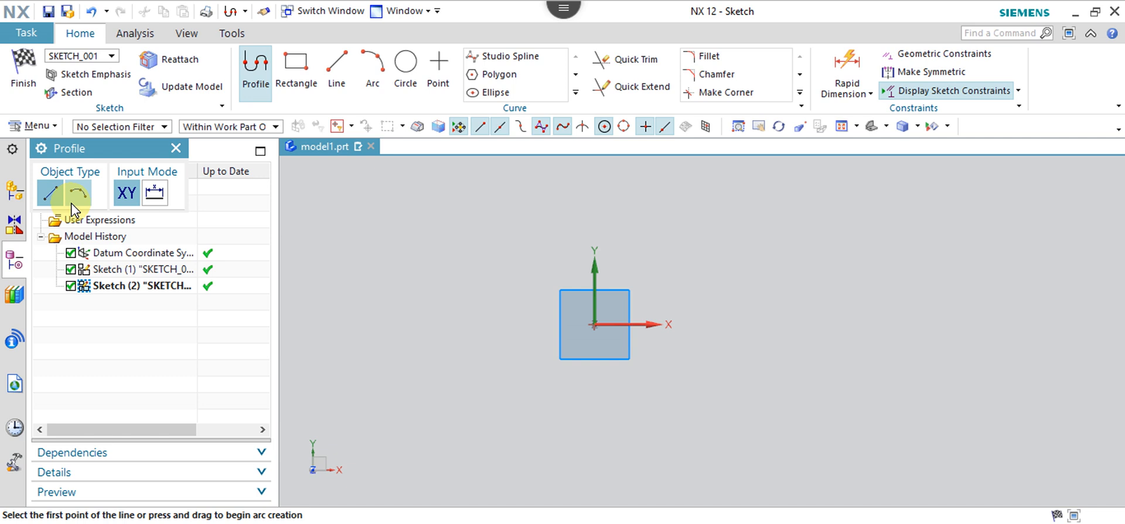
left_click(597, 326)
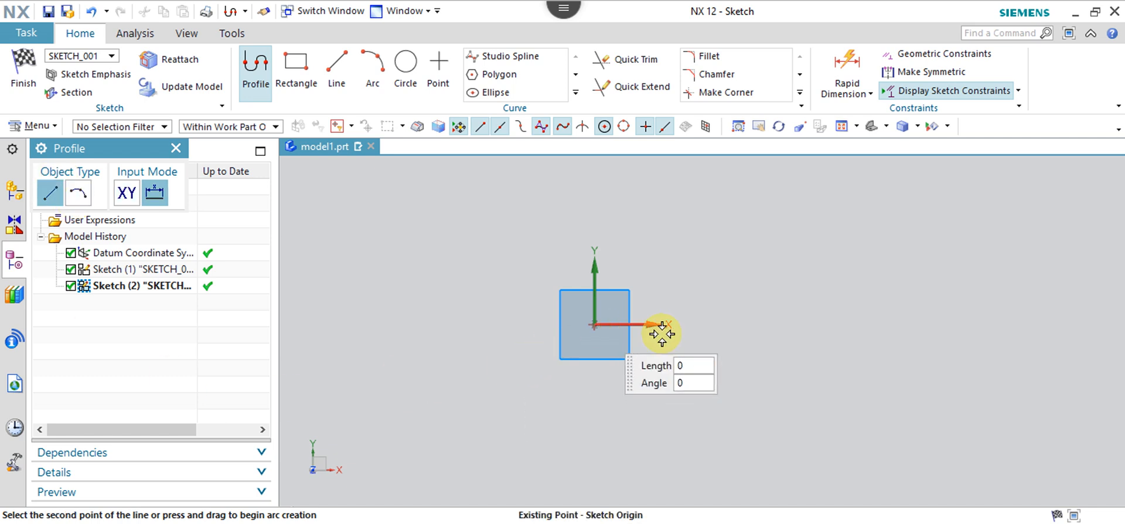
left_click(818, 321)
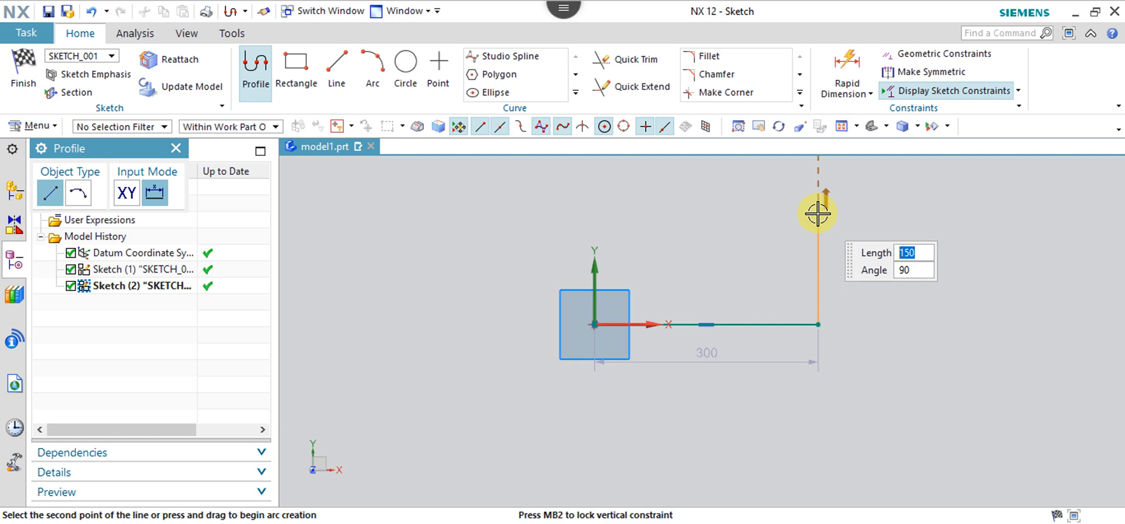
left_click(791, 213)
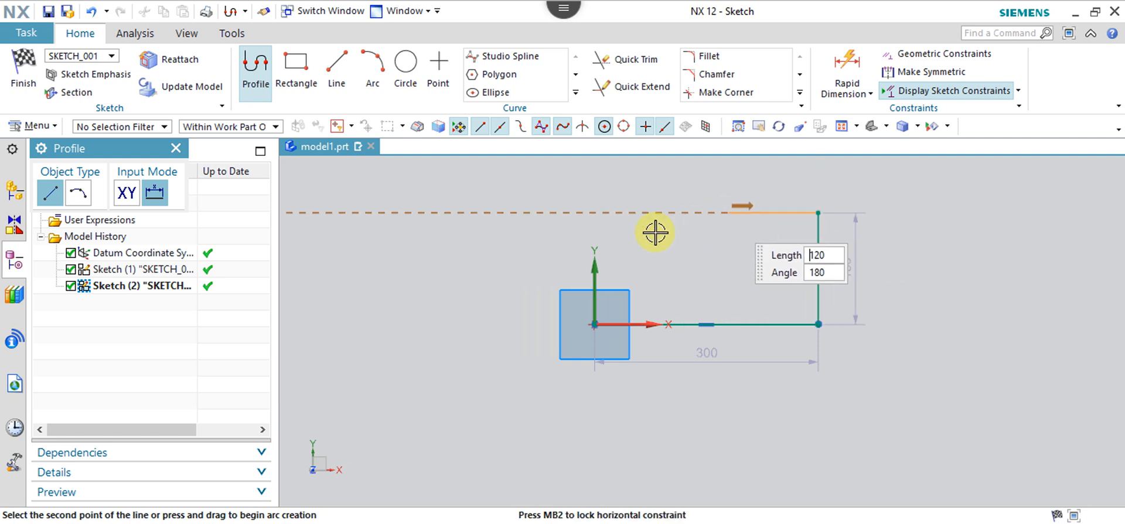
left_click(595, 212)
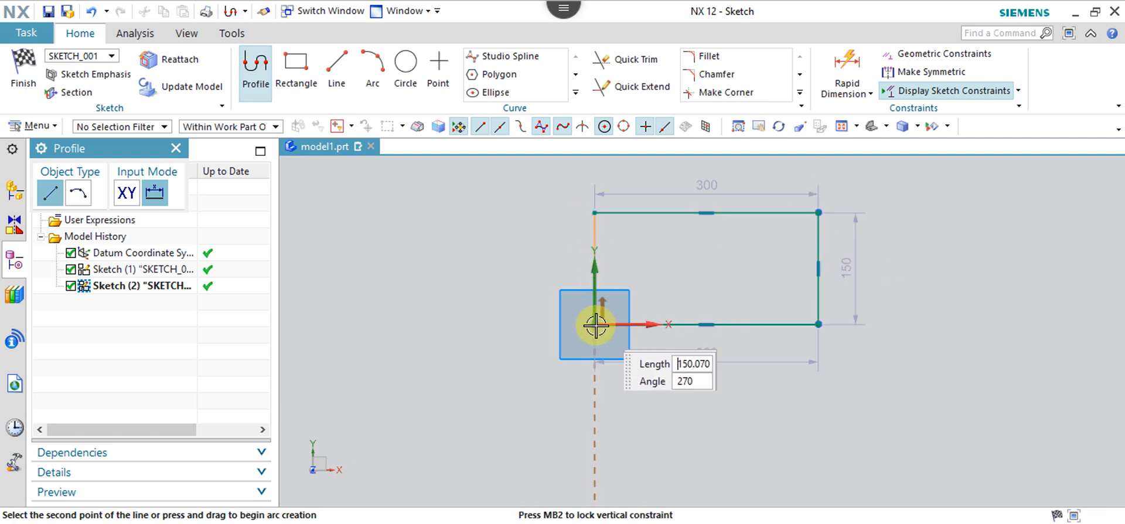
left_click(595, 325)
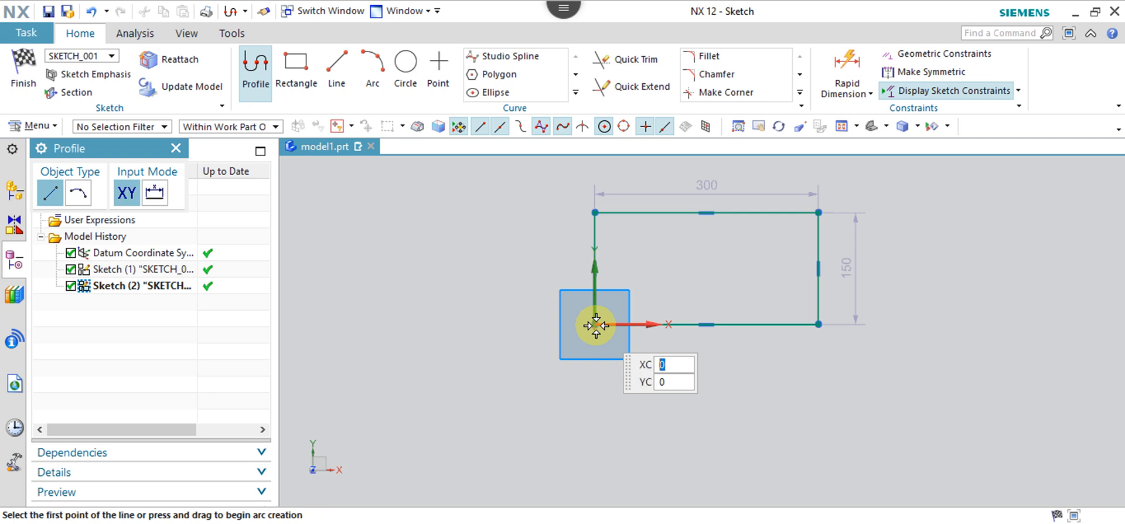
Draw a horizontal and a slanted line below the rectangle, then undo everything back to an empty sketch.
left_click(338, 65)
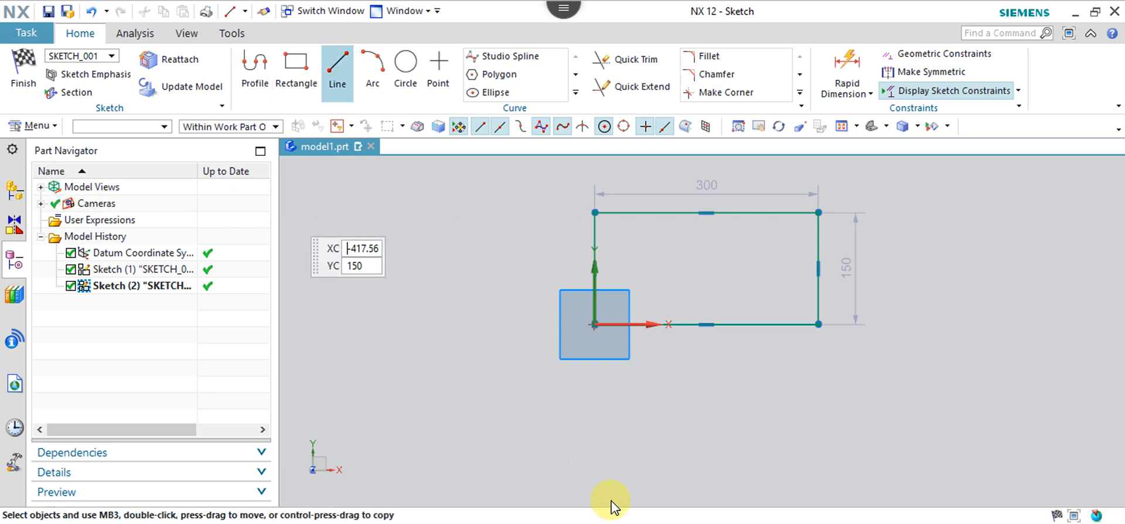
left_click(613, 439)
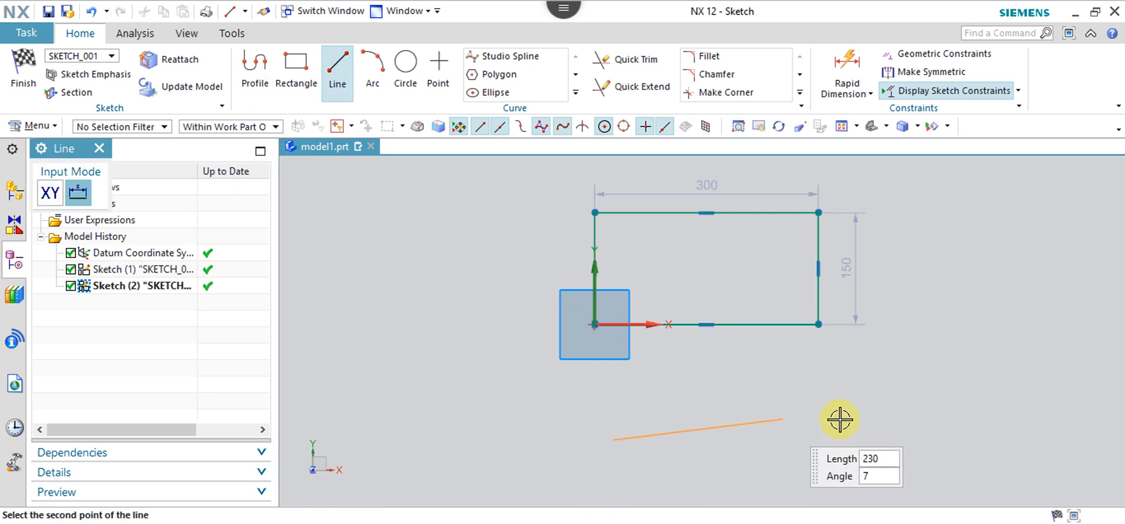
left_click(870, 440)
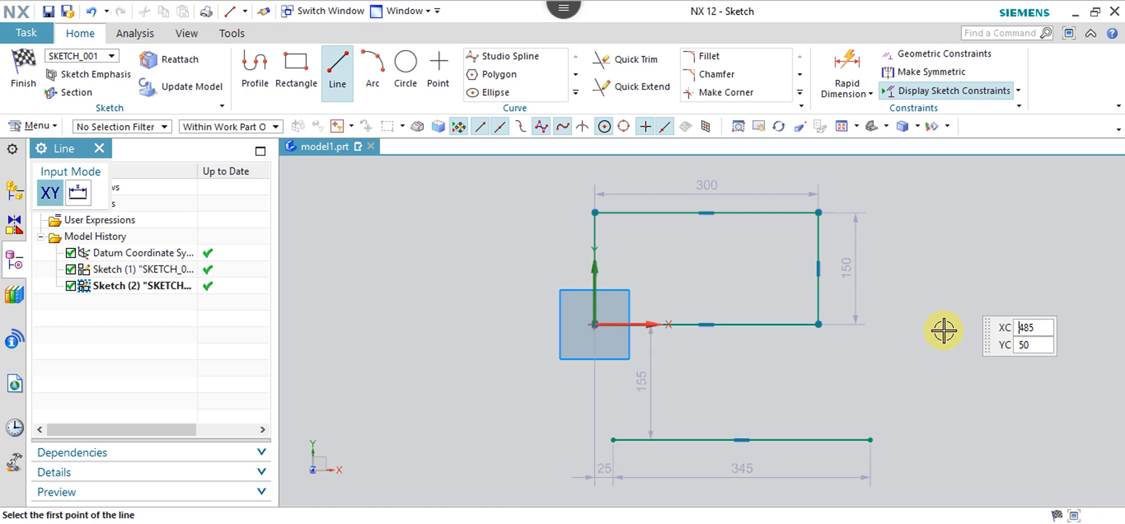
left_click(871, 438)
left_click(955, 274)
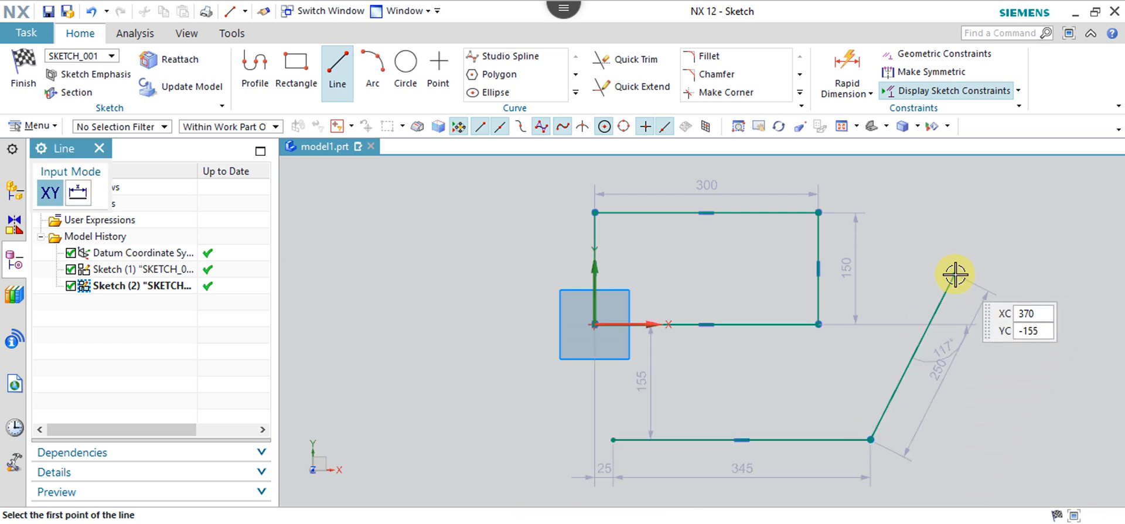
key("Escape")
key("ctrl+z")
key("ctrl+z")
key("ctrl+z")
key("ctrl+z")
key("ctrl+z")
key("ctrl+z")
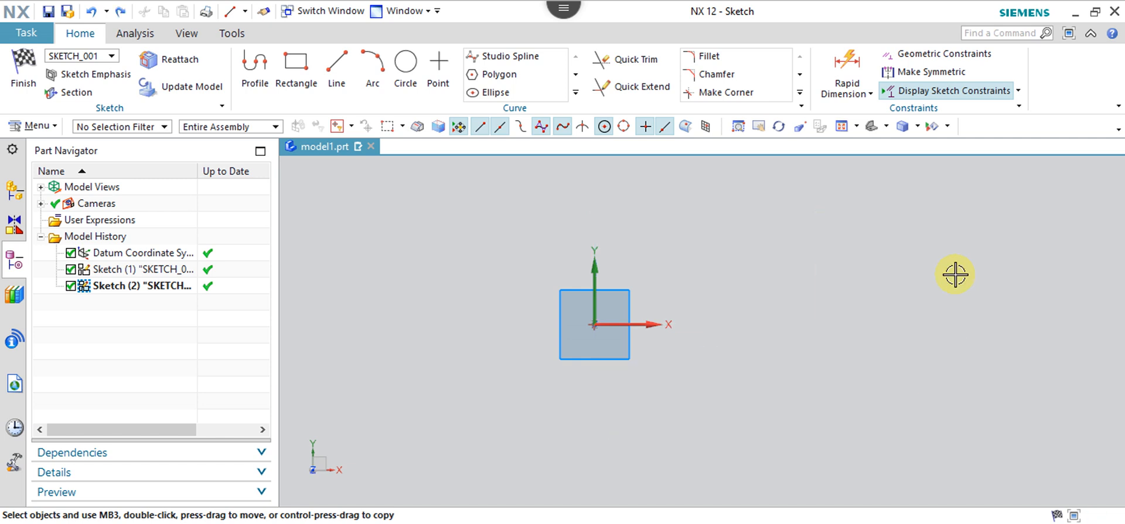
Start a Profile at the origin with an angled line and a top line ending above the origin.
left_click(271, 72)
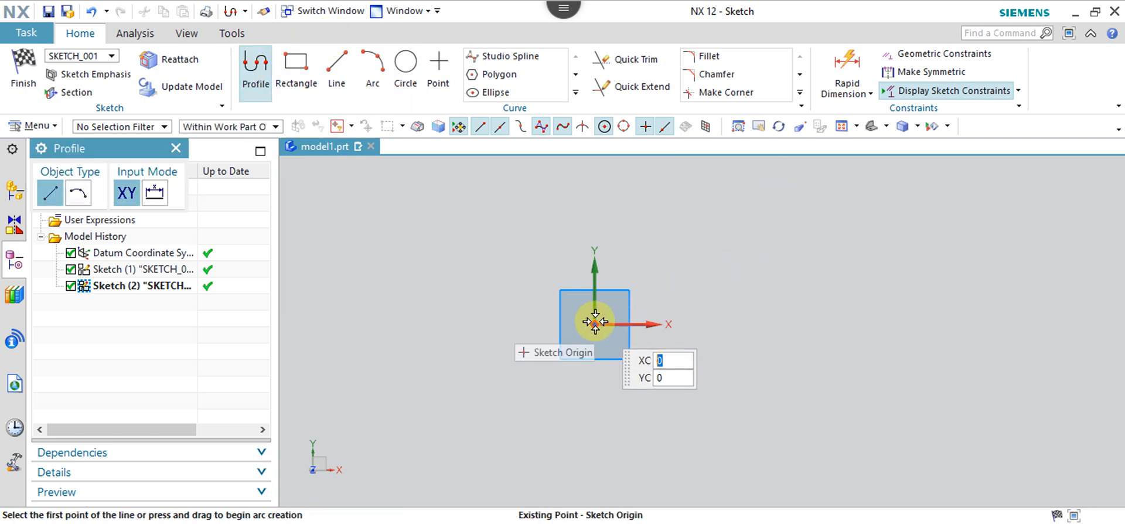
left_click(595, 321)
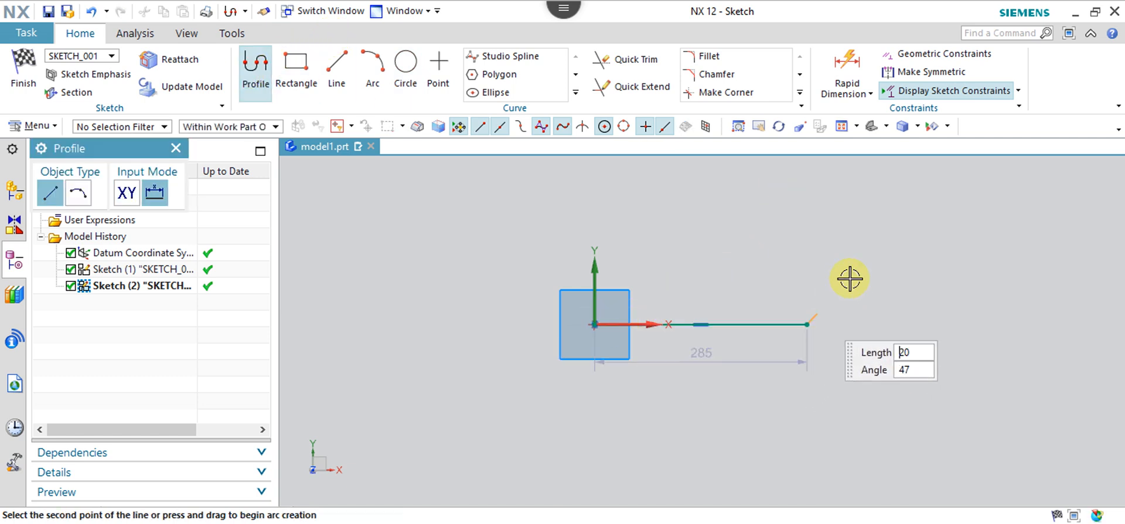
left_click(902, 206)
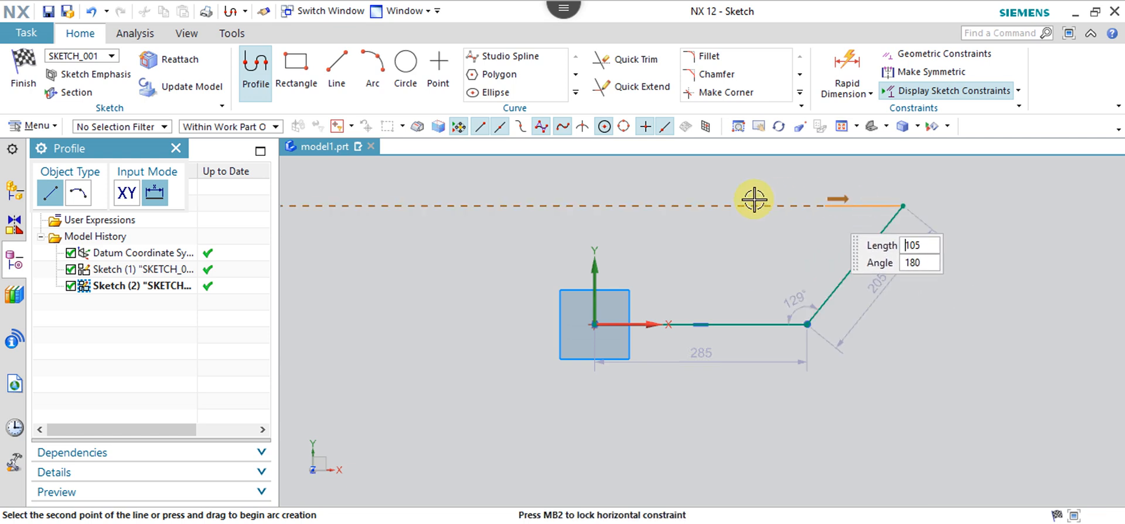
left_click(594, 205)
type("350")
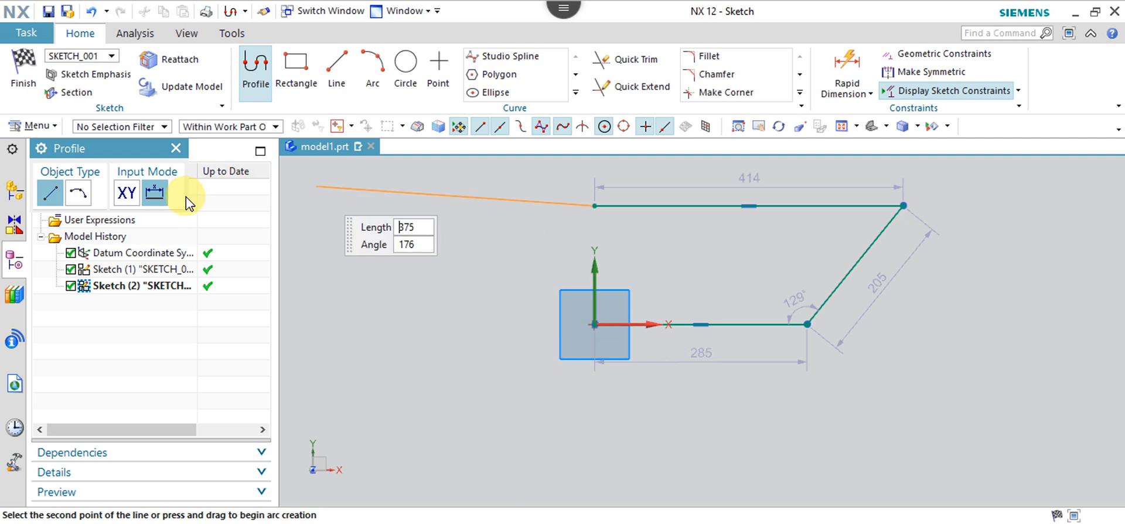
Close the profile with a tangent arc back to the origin and finish the Profile tool.
left_click(78, 192)
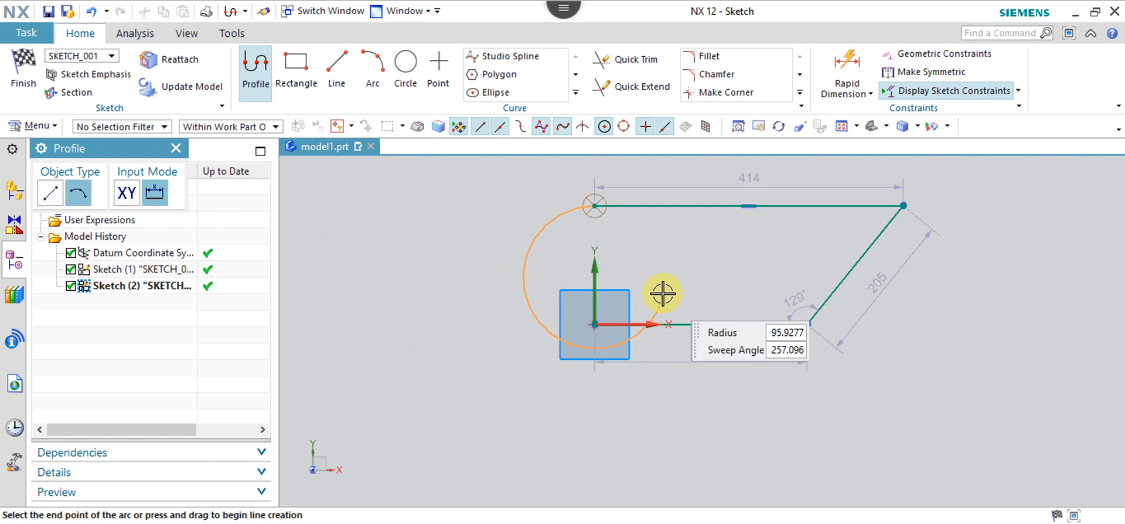
left_click(595, 323)
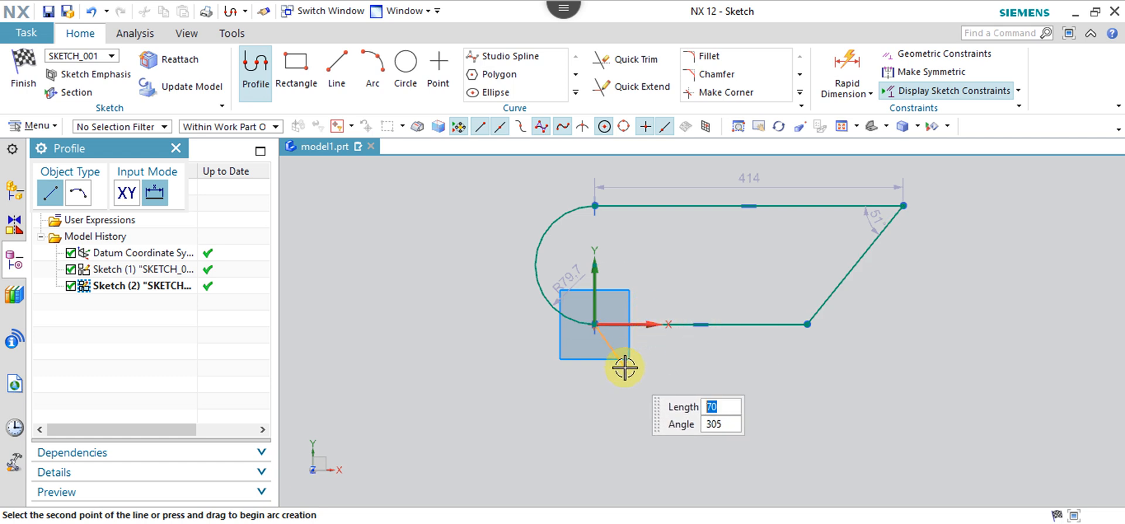
right_click(675, 335)
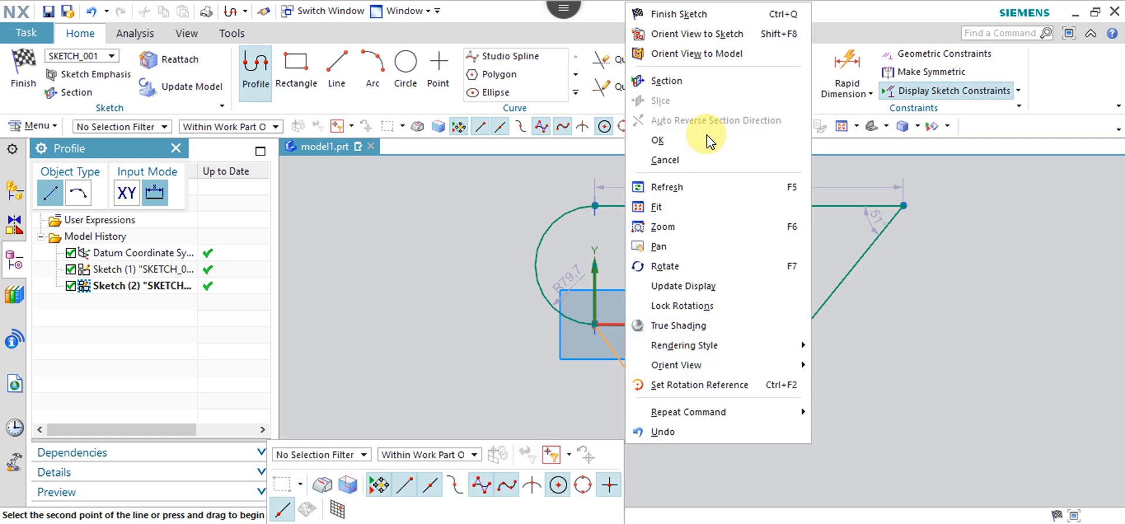
left_click(709, 147)
key("z")
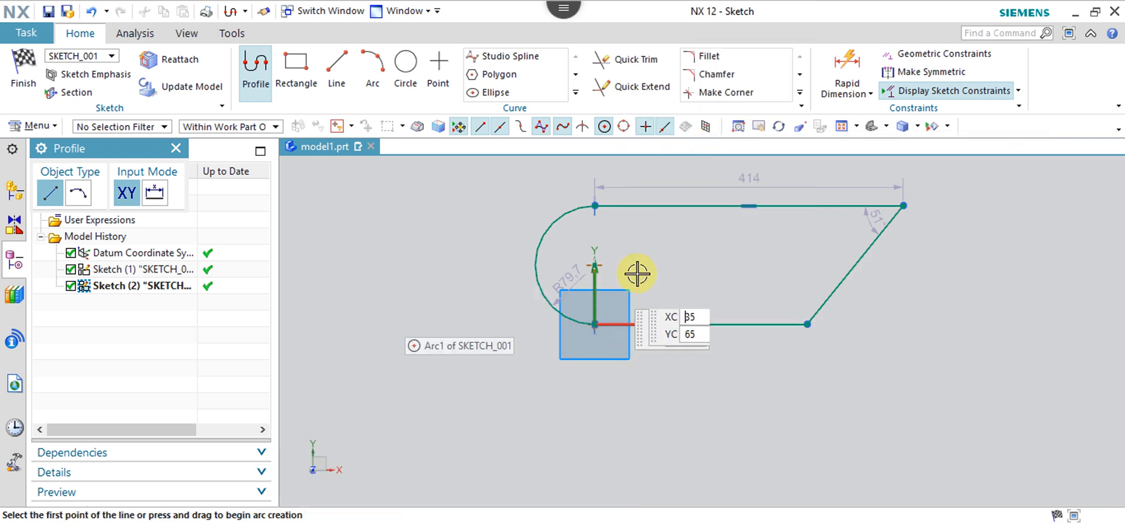
scroll(637, 274, "down", 3)
scroll(637, 275, "up", 5)
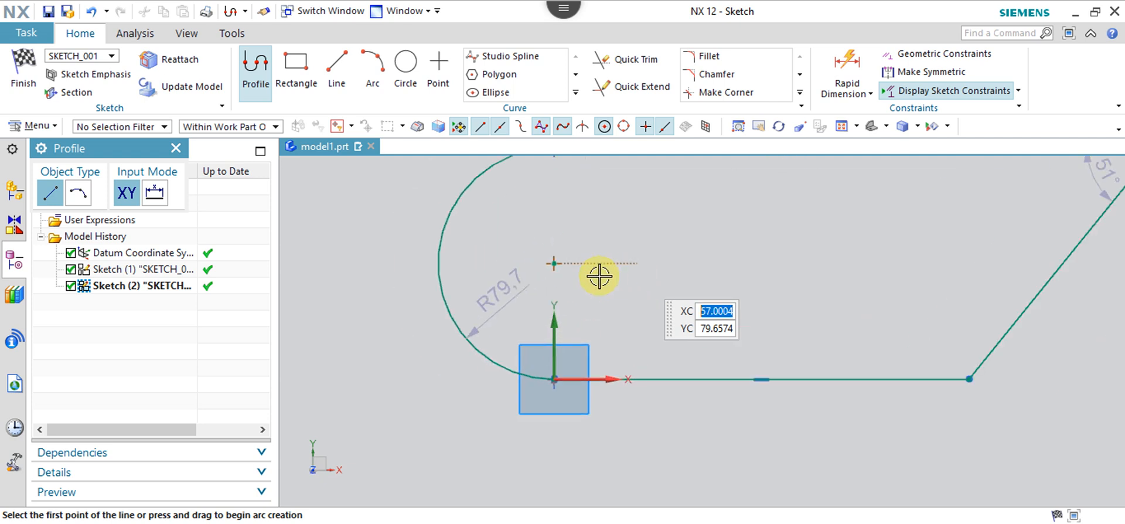
scroll(583, 375, "up", 4)
scroll(585, 373, "down", 3)
scroll(586, 374, "down", 4)
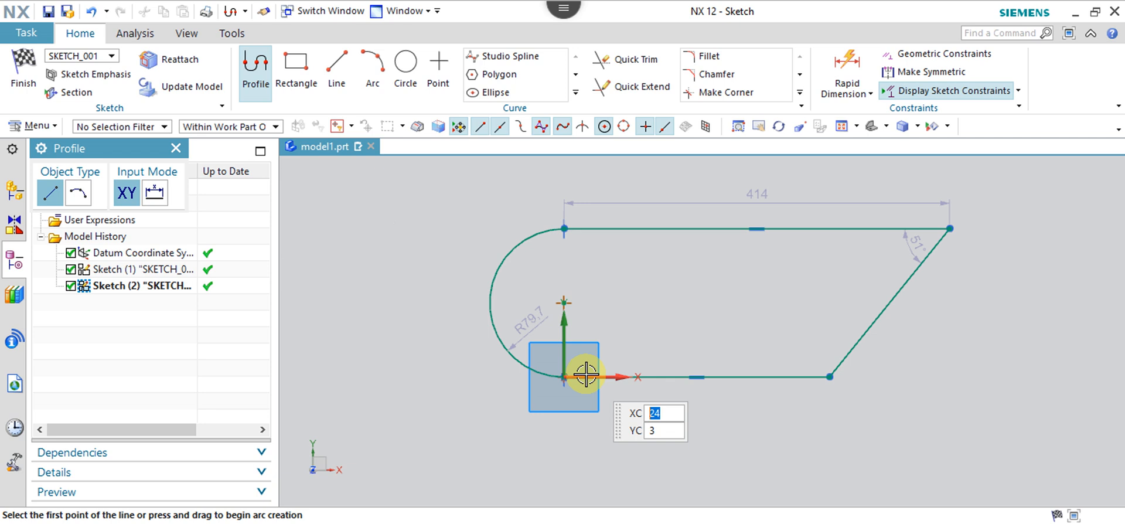
key("Escape")
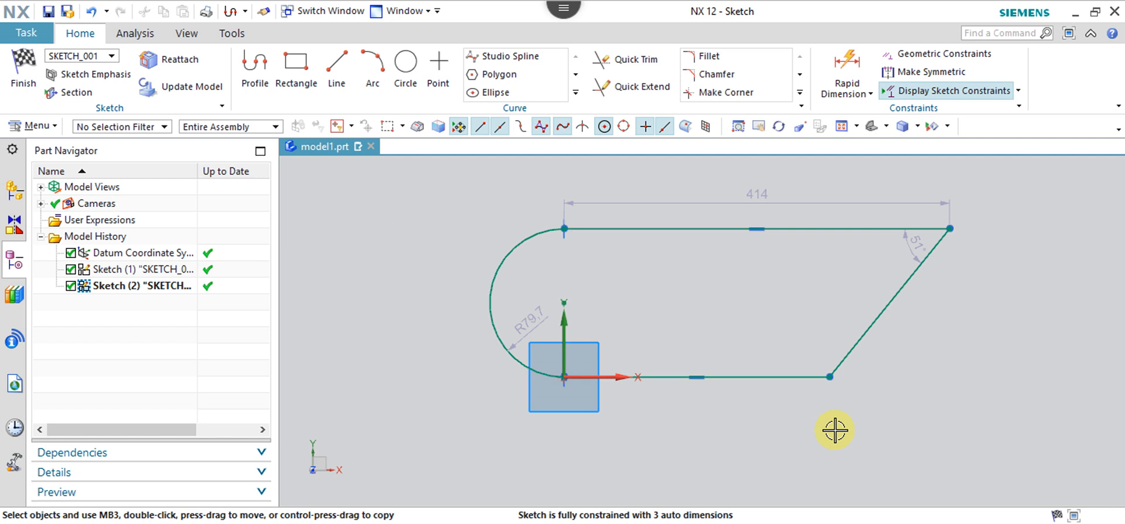
Dimension the bottom line's length as 285 (p6) and close Rapid Dimension.
left_click(856, 71)
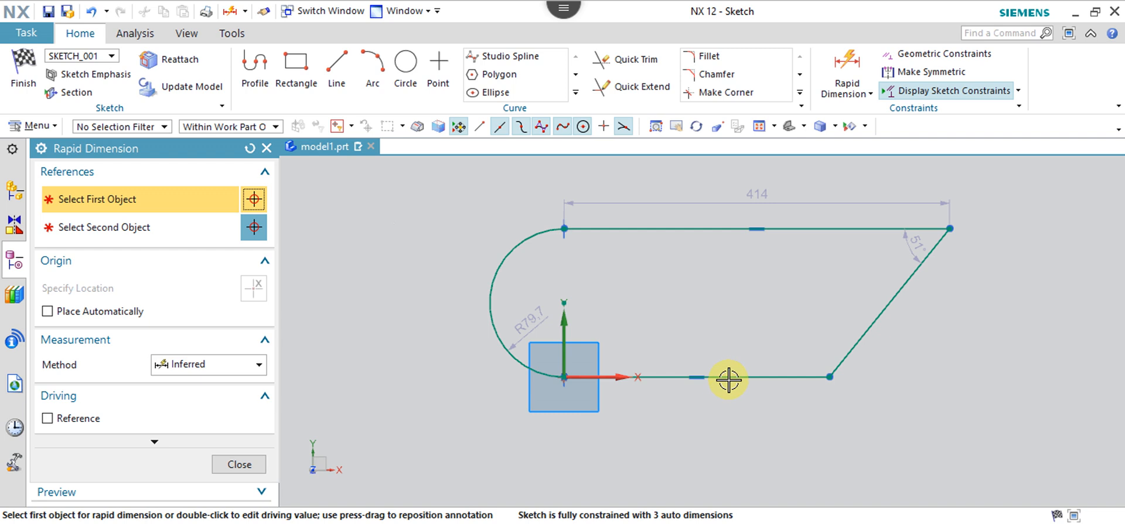
left_click(729, 376)
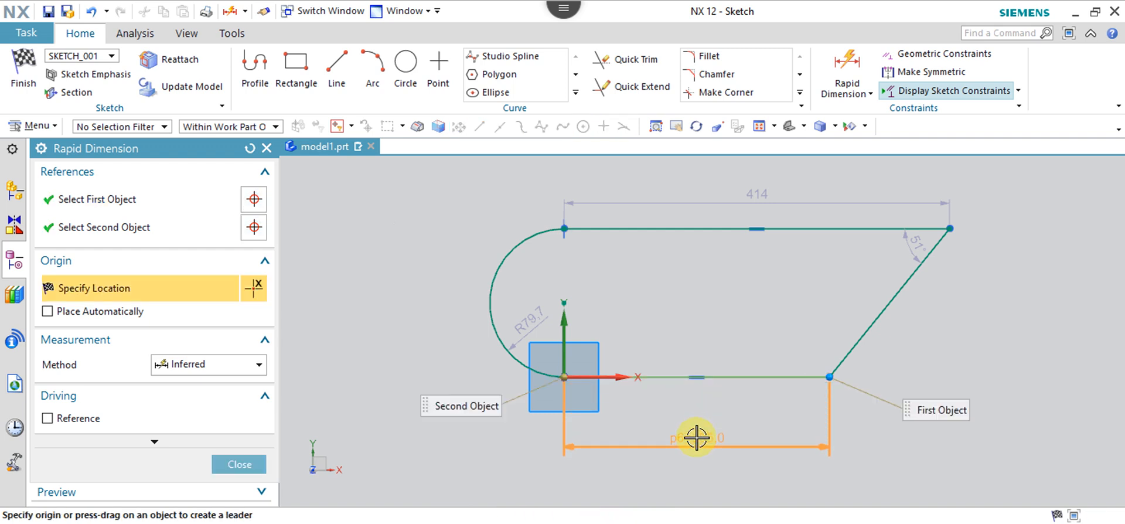
left_click(696, 437)
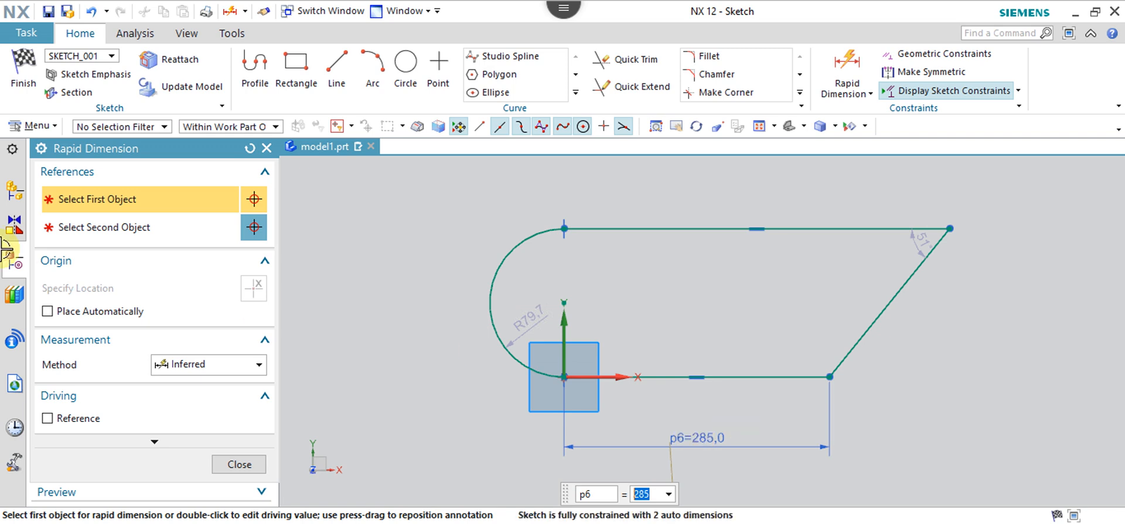
left_click(237, 464)
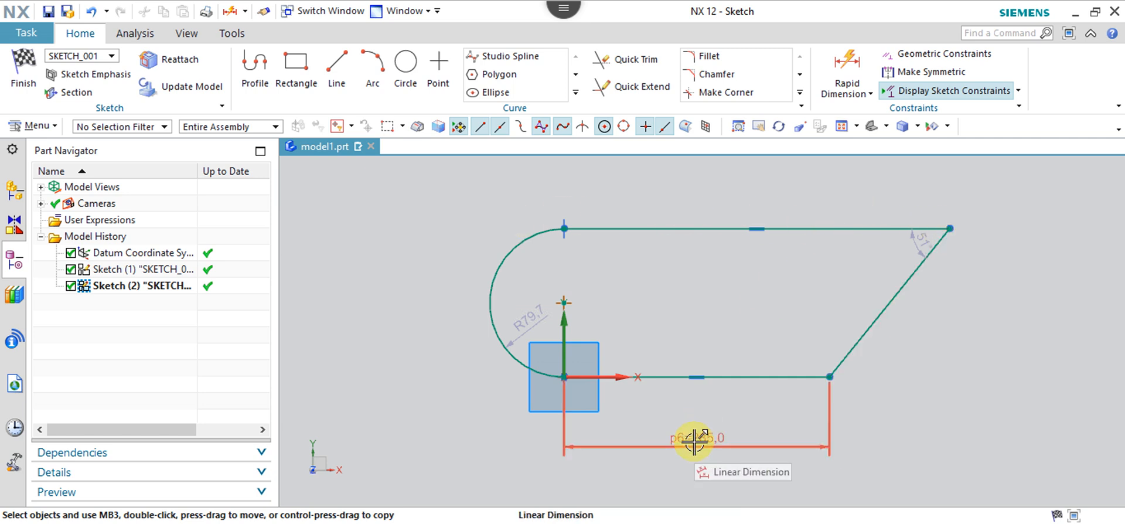
Place the 414 length dimension (p7) above the top line.
left_click(729, 226)
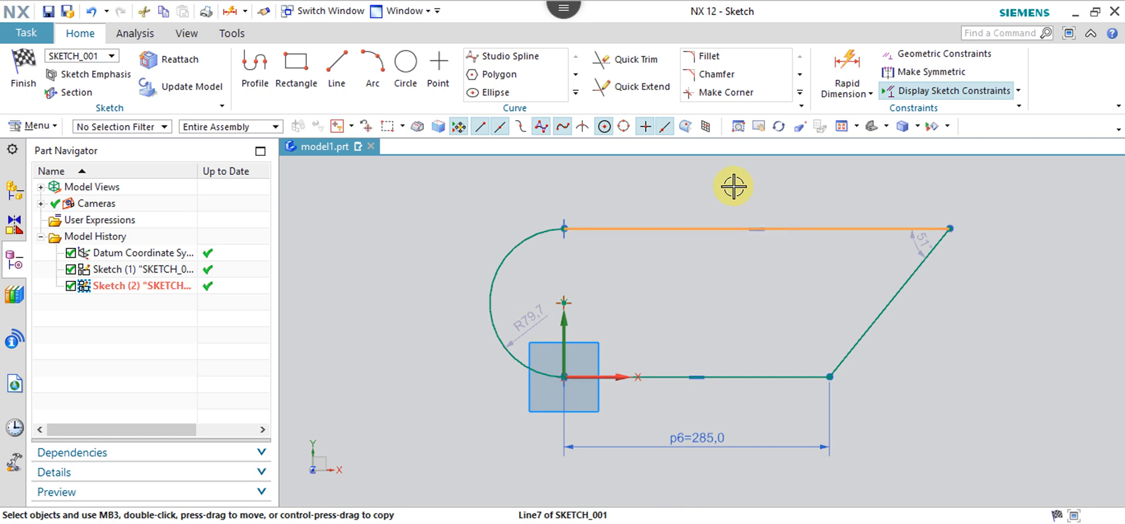
left_click(848, 62)
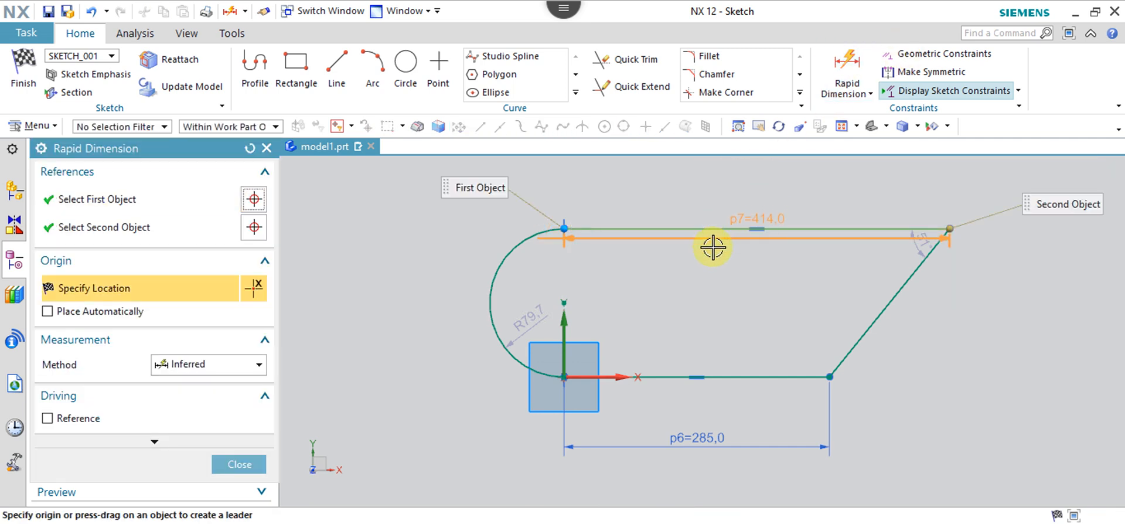
left_click(746, 169)
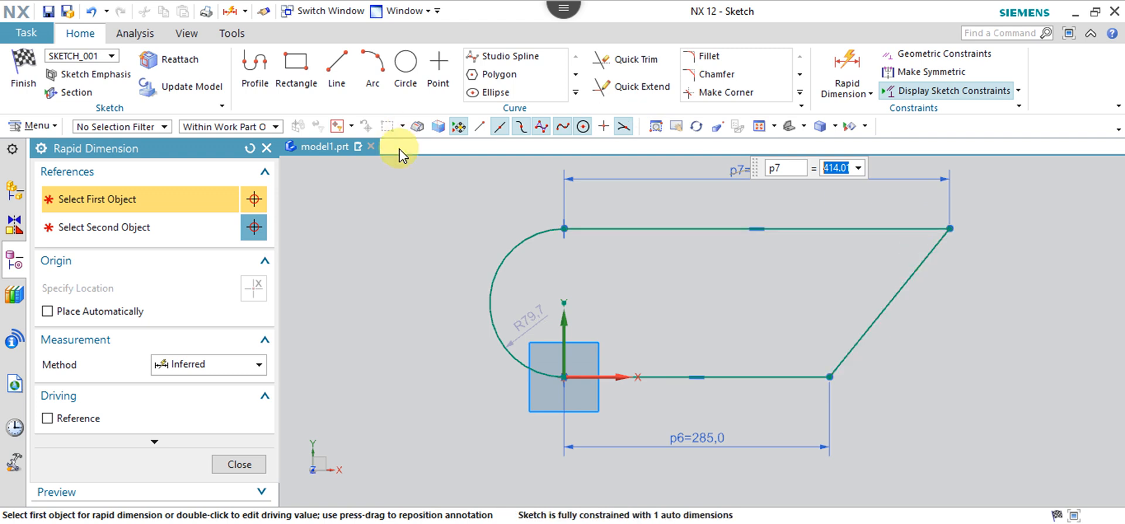
scroll(472, 371, "up", 3)
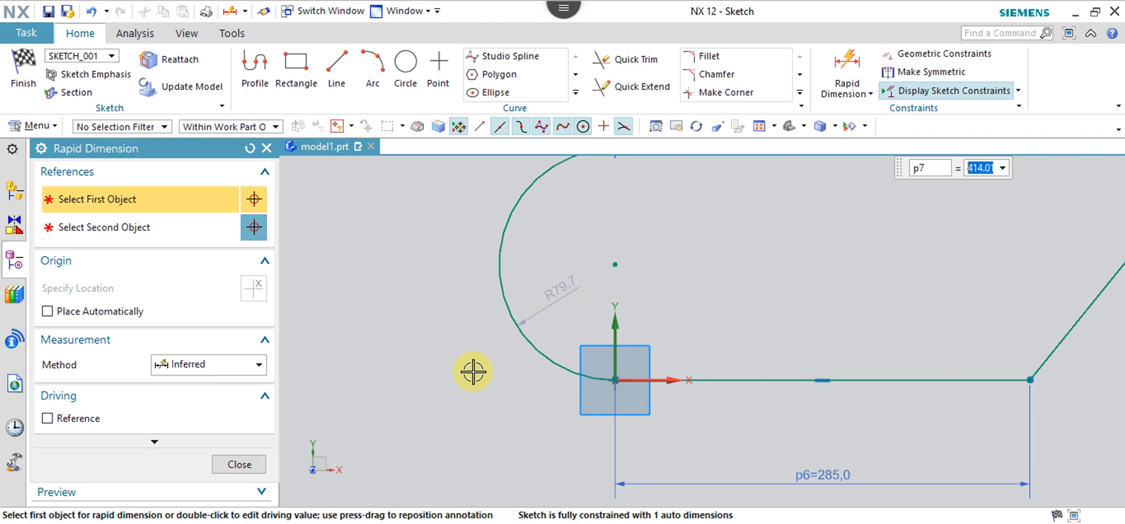
scroll(472, 371, "down", 3)
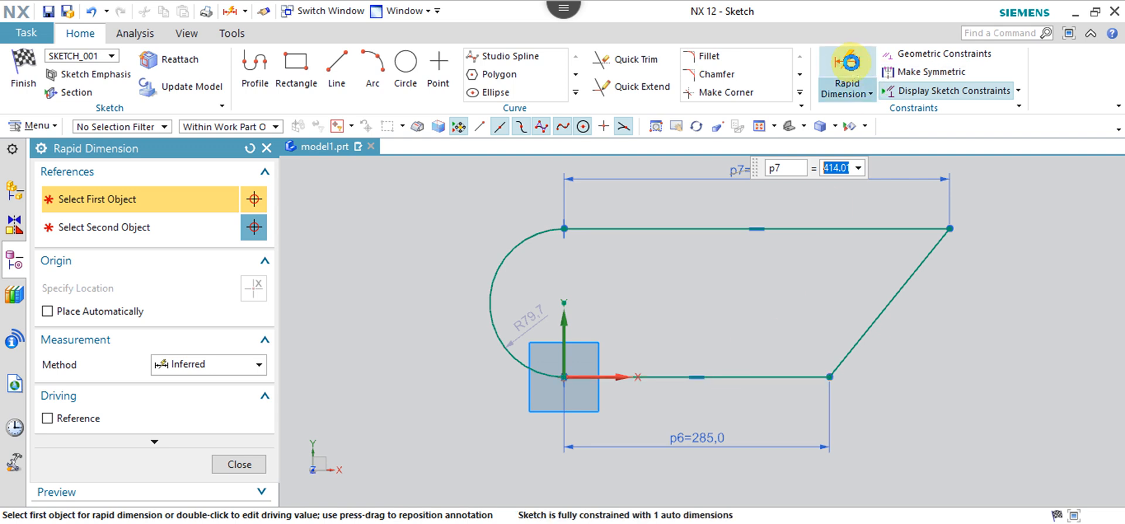
Dimension the angle between the bottom and slanted lines as 129° (p8).
left_click(846, 62)
left_click(759, 373)
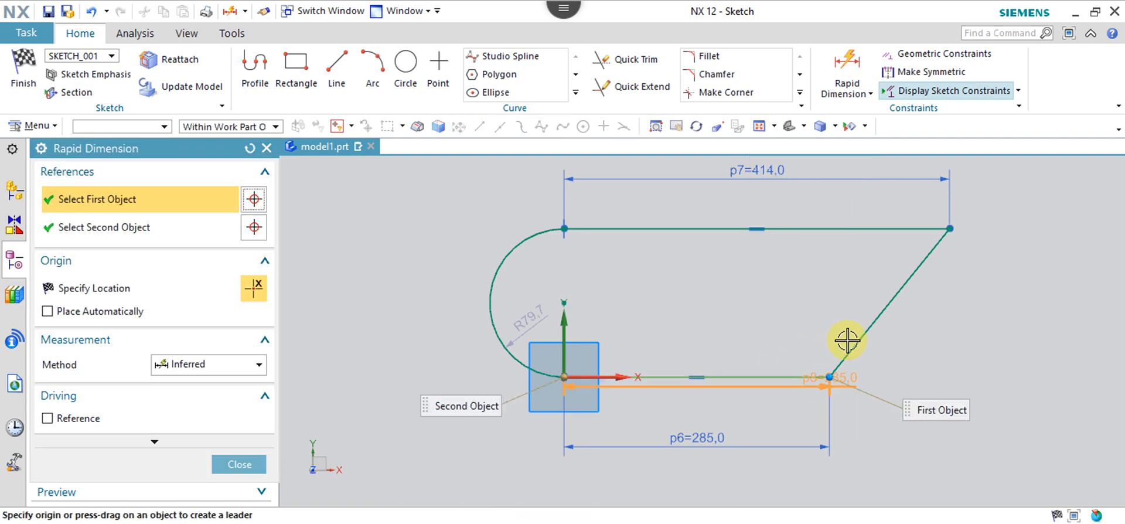
left_click(854, 340)
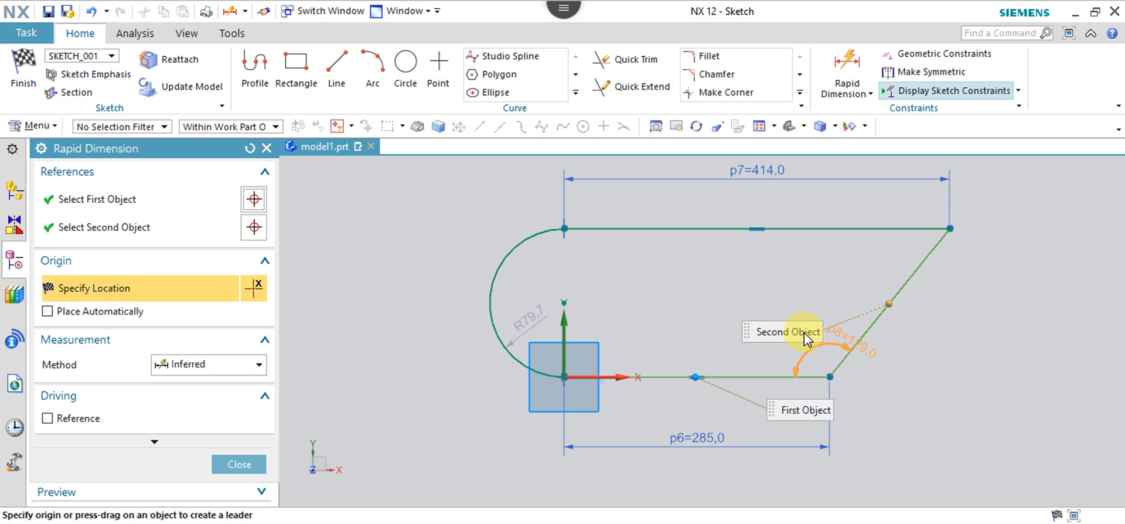
left_click(828, 308)
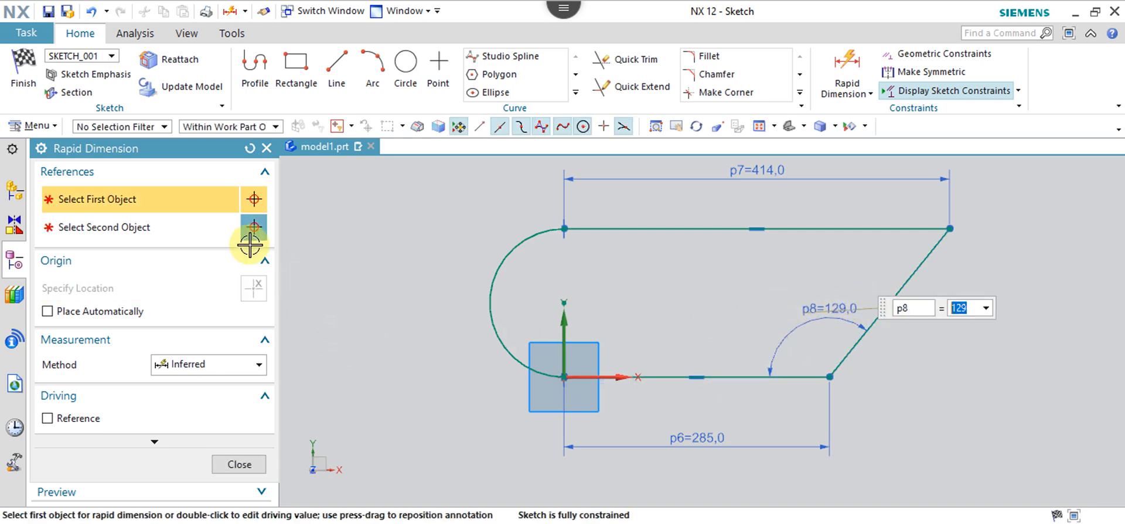
left_click(243, 462)
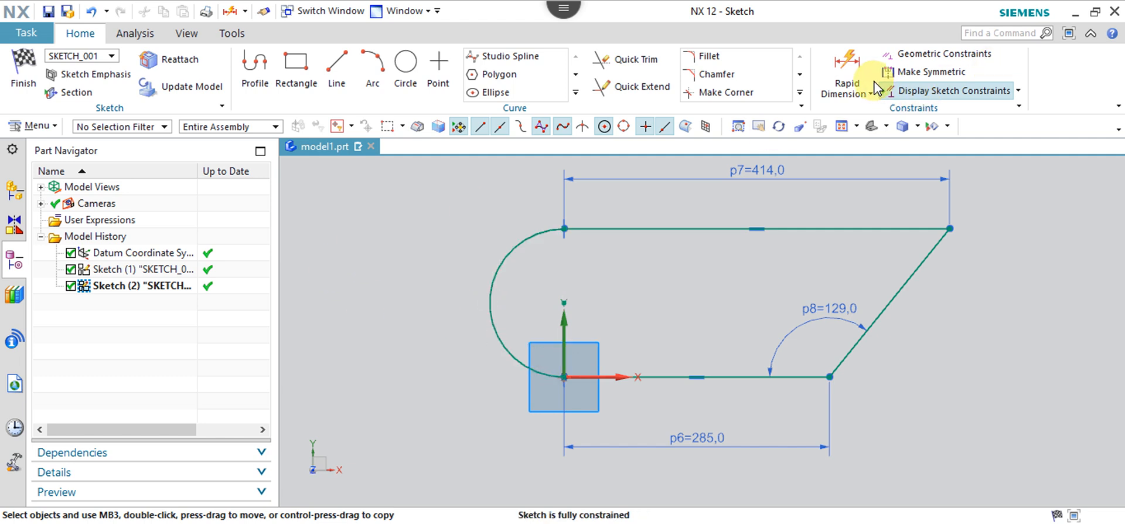
Try a Rapid Dimension on the arc, cancel it, and bring up the dimension-type dropdown.
left_click(847, 65)
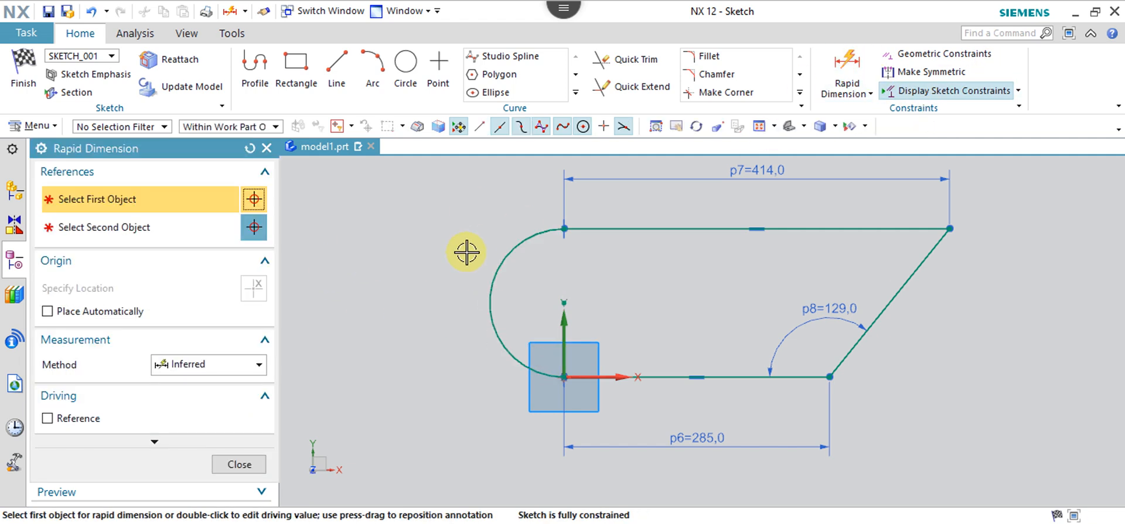
left_click(491, 278)
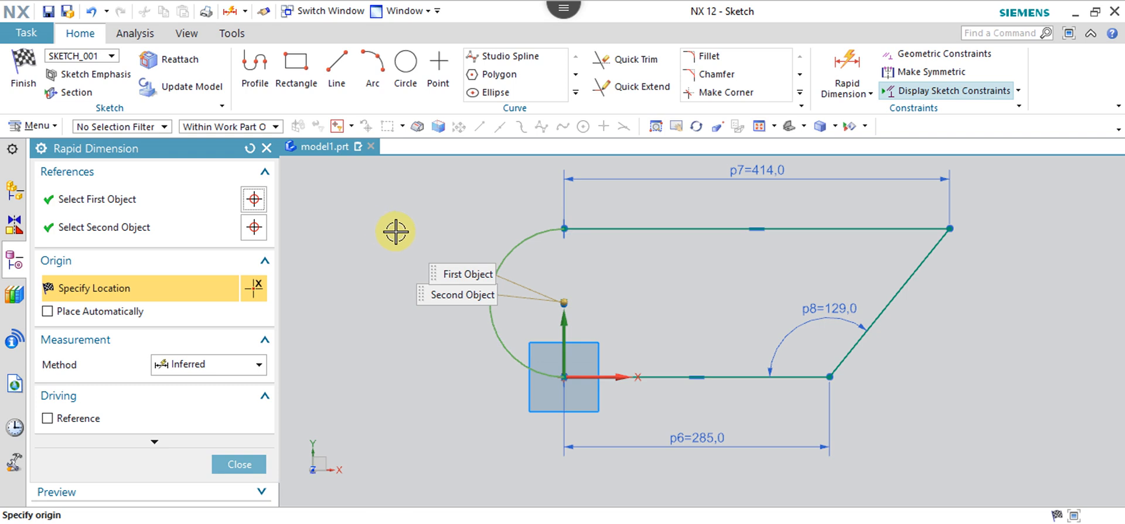
left_click(441, 268)
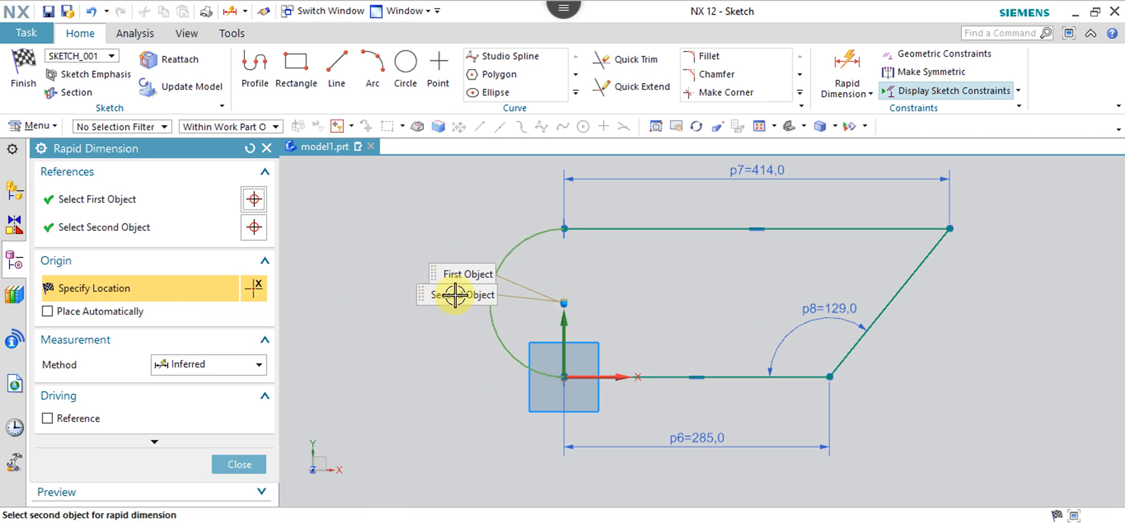
left_click(465, 276)
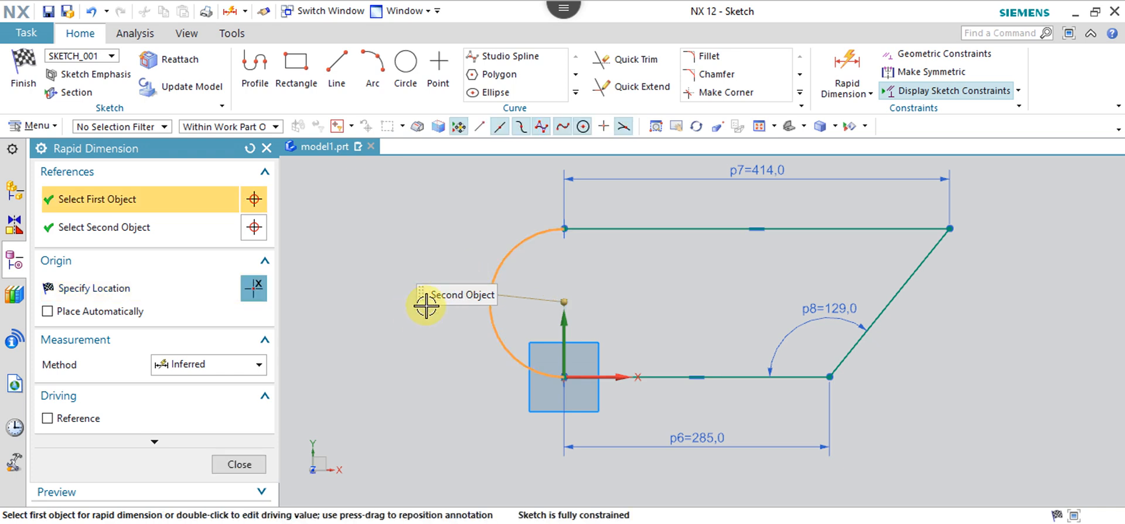
left_click(239, 464)
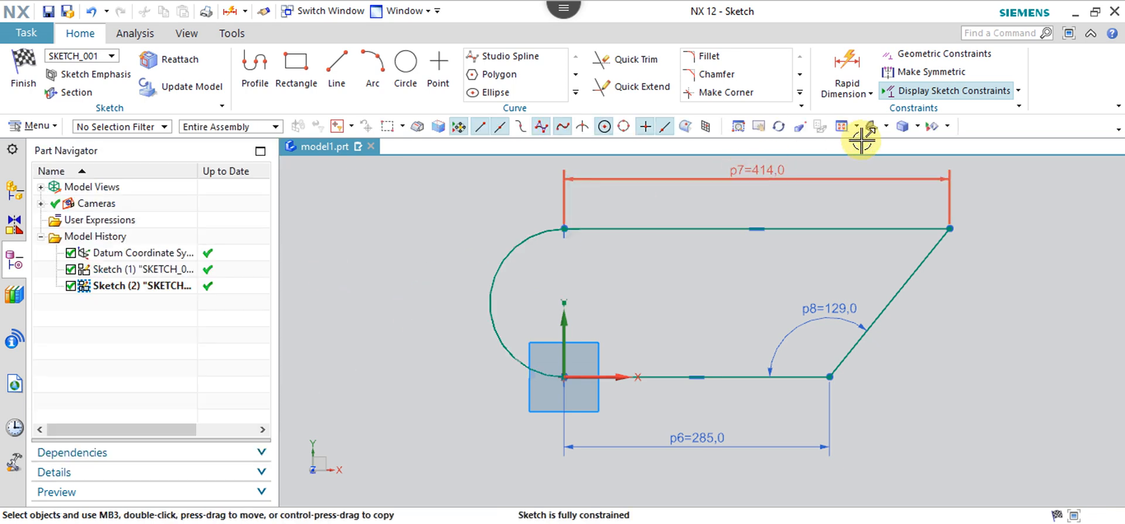
left_click(871, 95)
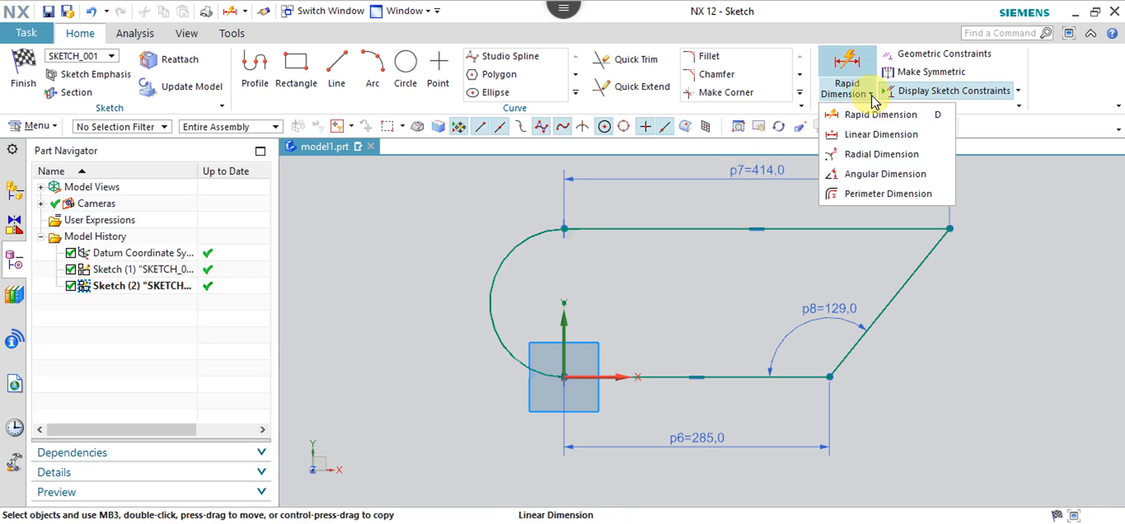
Add a Radial Dimension to the arc as a 159.3 diameter (p9).
left_click(878, 154)
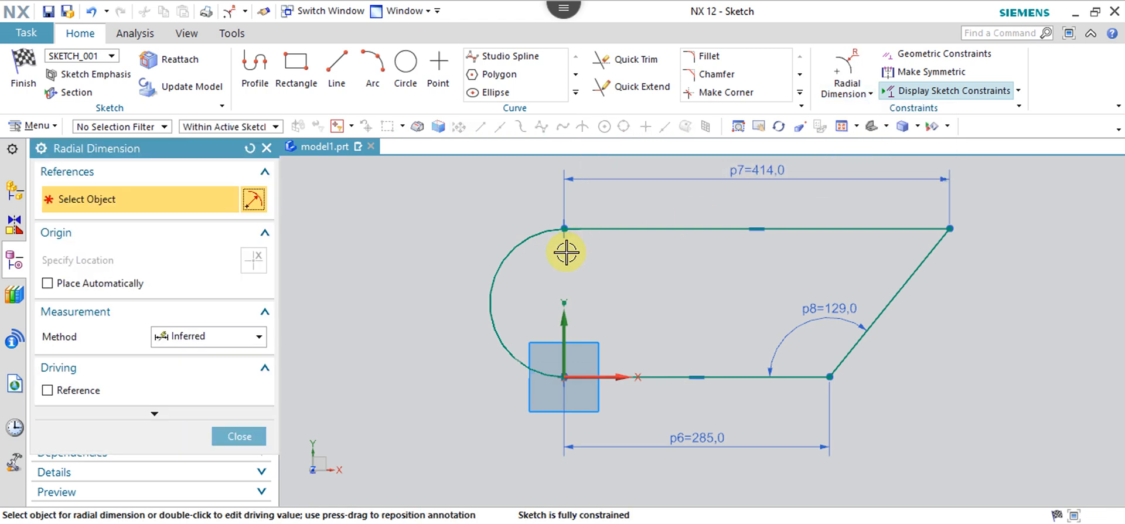
left_click(491, 281)
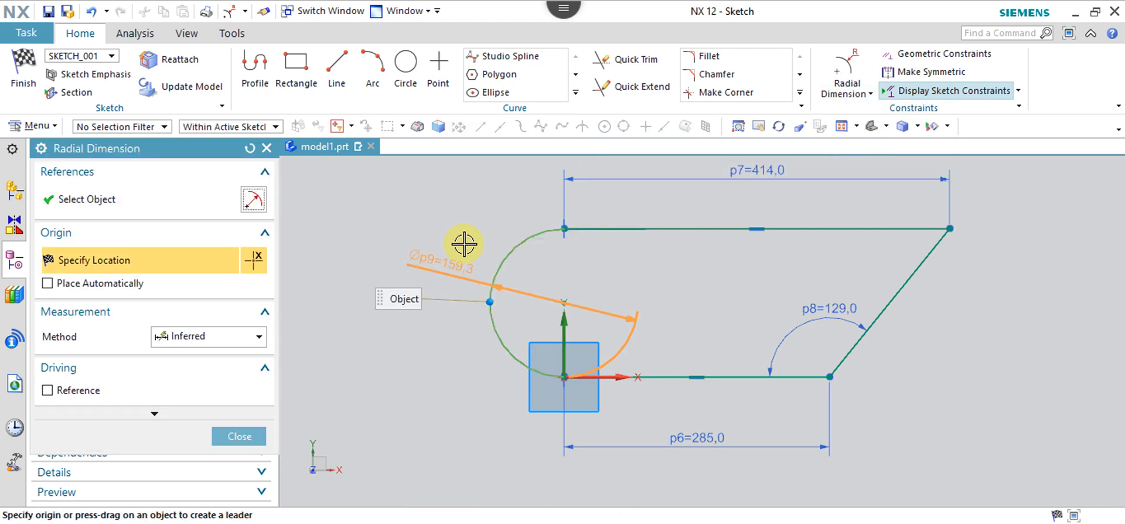
left_click(632, 285)
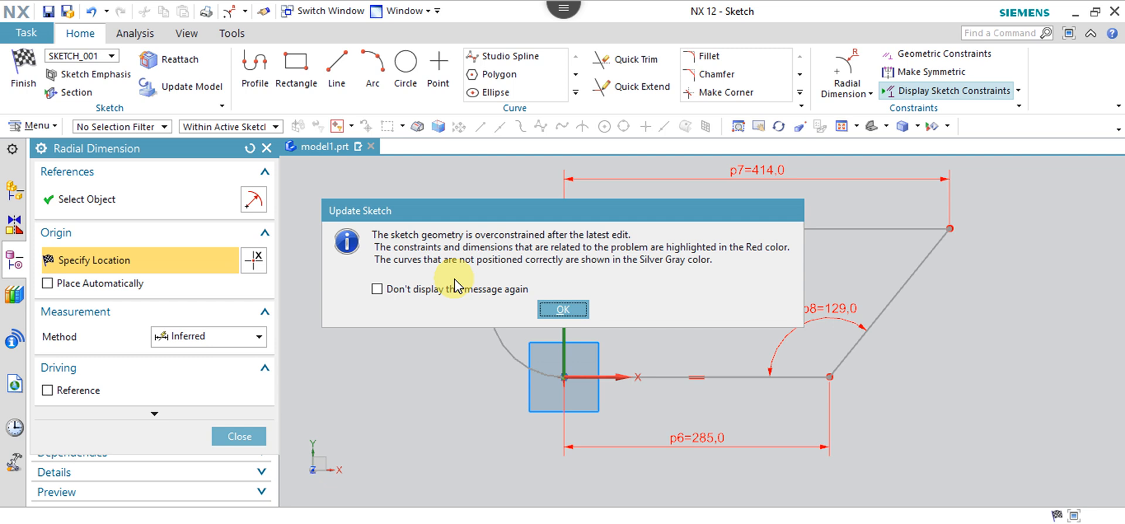
Dismiss the overconstraint warning and delete the 129° angle dimension p8.
left_click(577, 309)
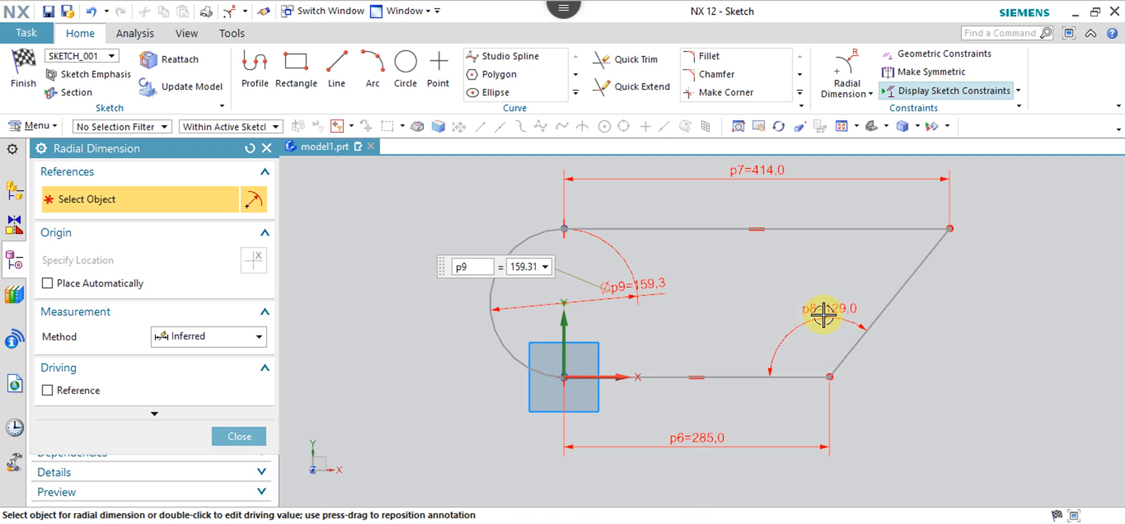
key("Escape")
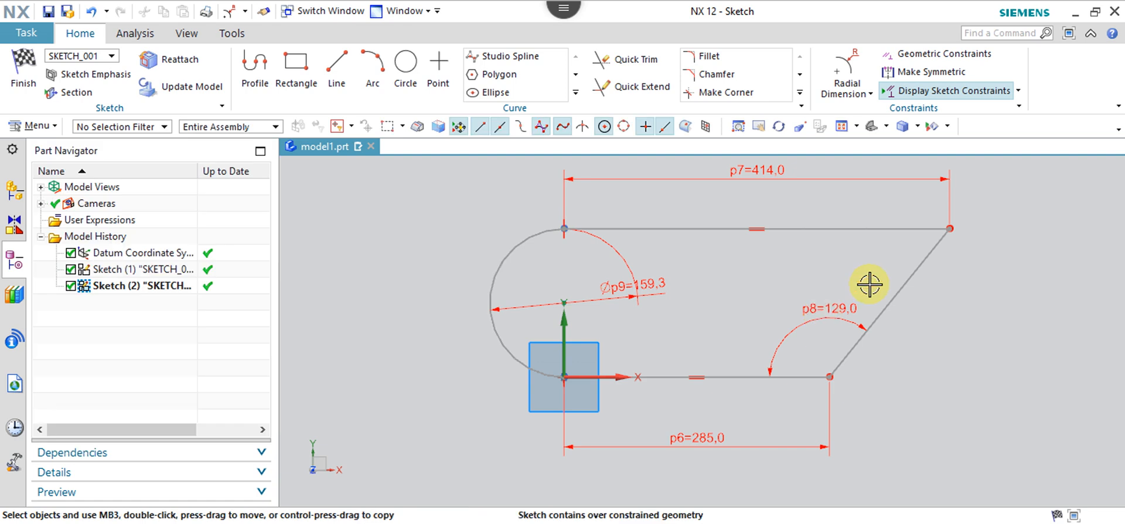
left_click(822, 311)
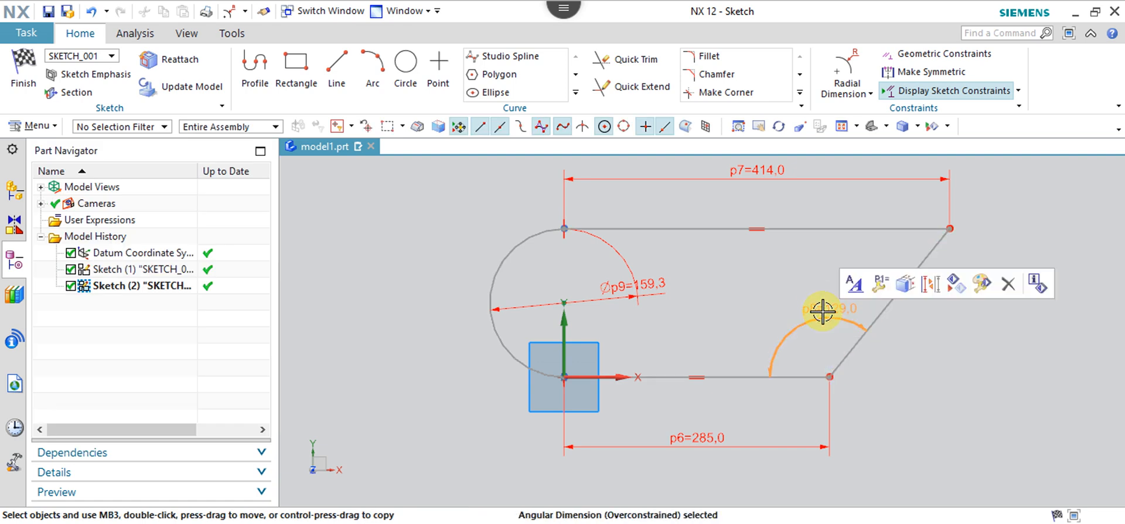
key("Delete")
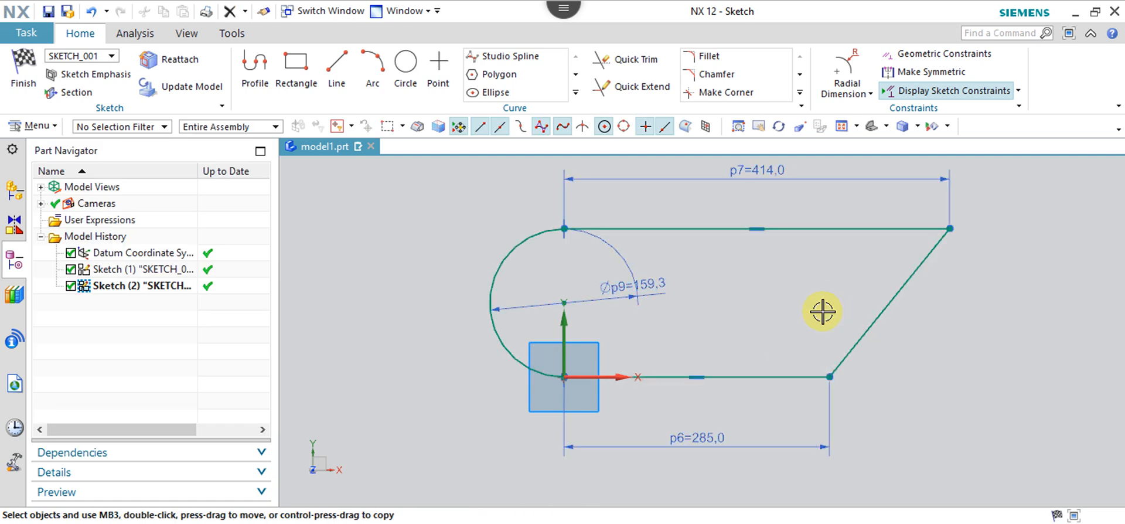